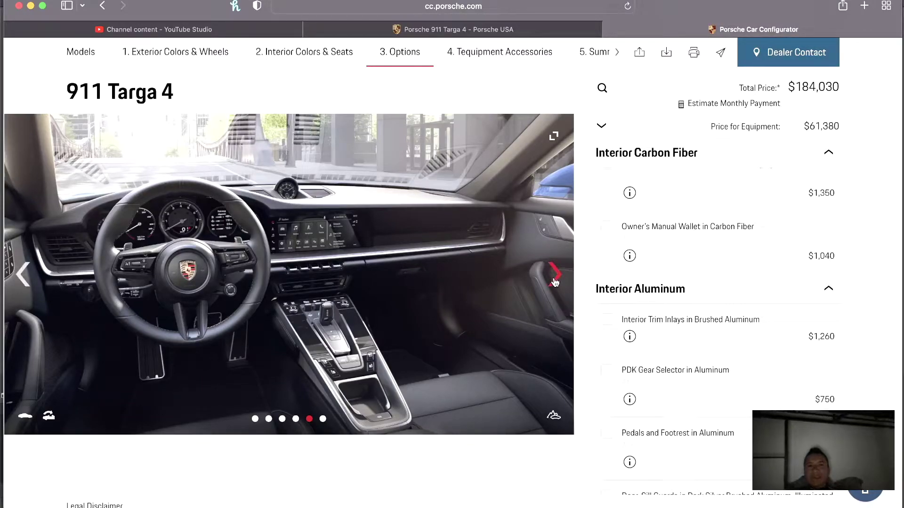
Step: Show the blue Targa's front photo full screen, then advance to its rear view
{"action": "left_click", "coordinate": [555, 282]}
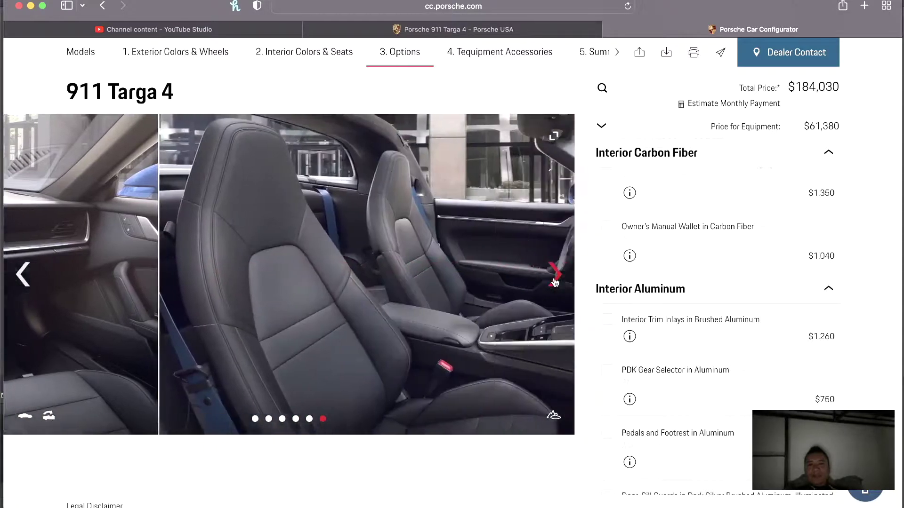
{"action": "left_click", "coordinate": [554, 281]}
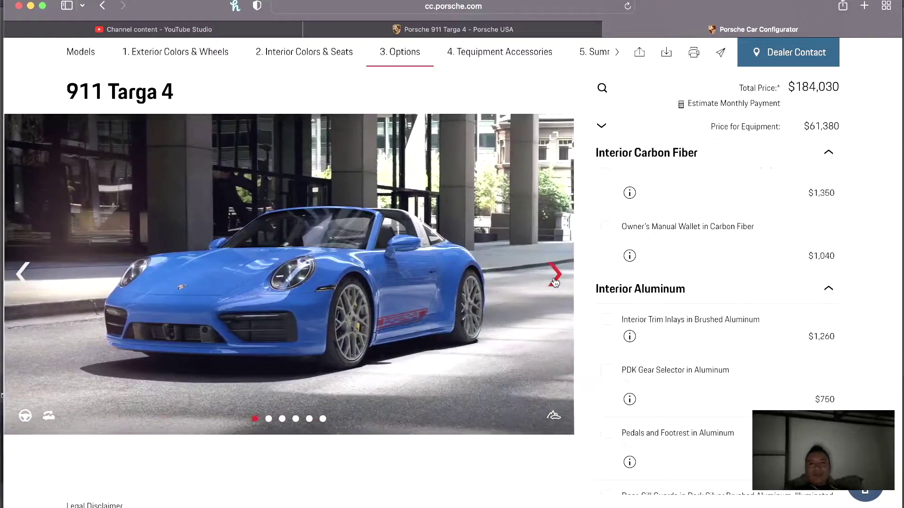
{"action": "left_click", "coordinate": [555, 139]}
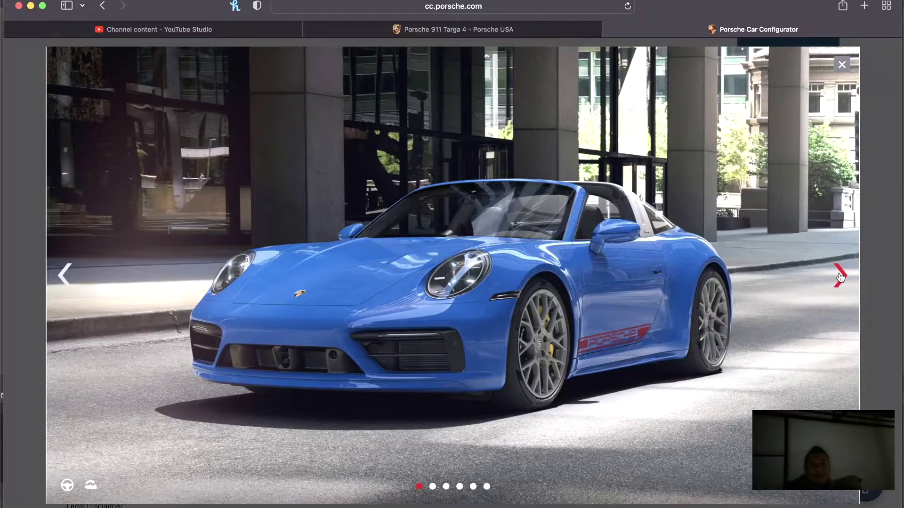
{"action": "left_click", "coordinate": [840, 277]}
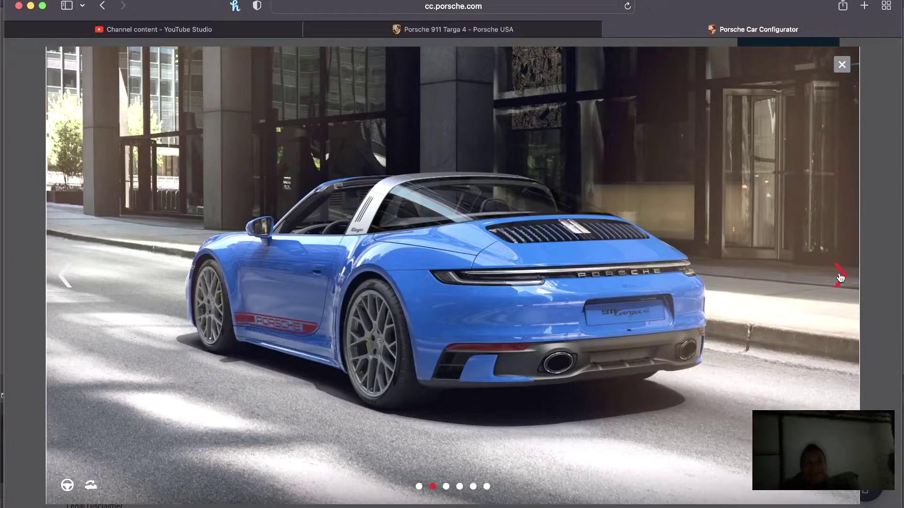
Step: Advance the full-screen gallery through the side, overhead, dashboard and seats photos
{"action": "left_click", "coordinate": [841, 278]}
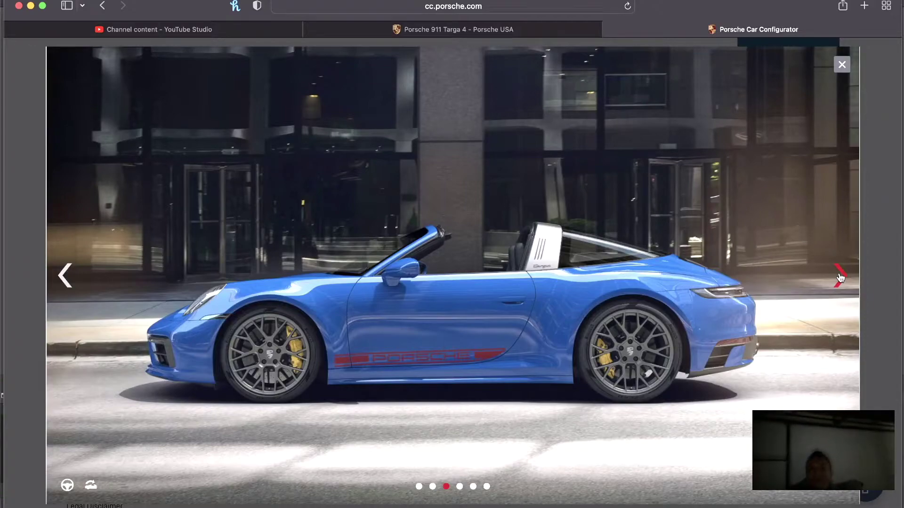
{"action": "left_click", "coordinate": [841, 275]}
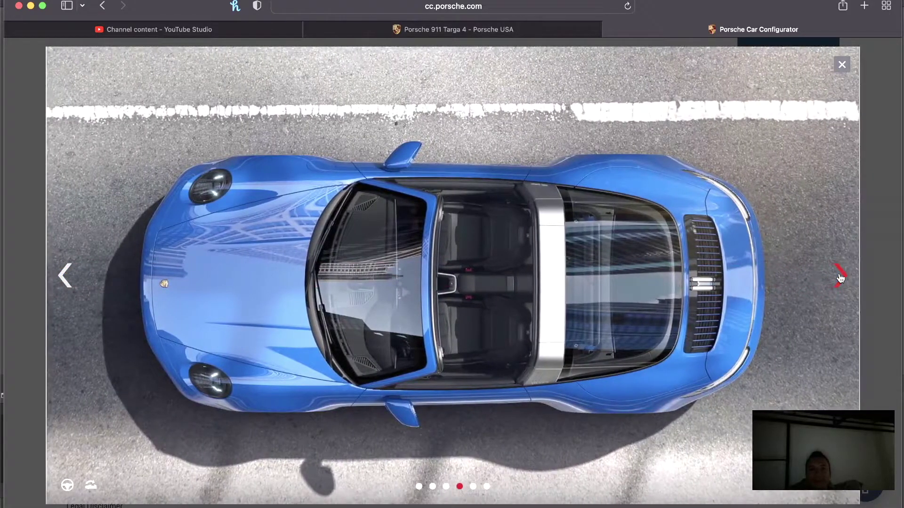
{"action": "left_click", "coordinate": [840, 277]}
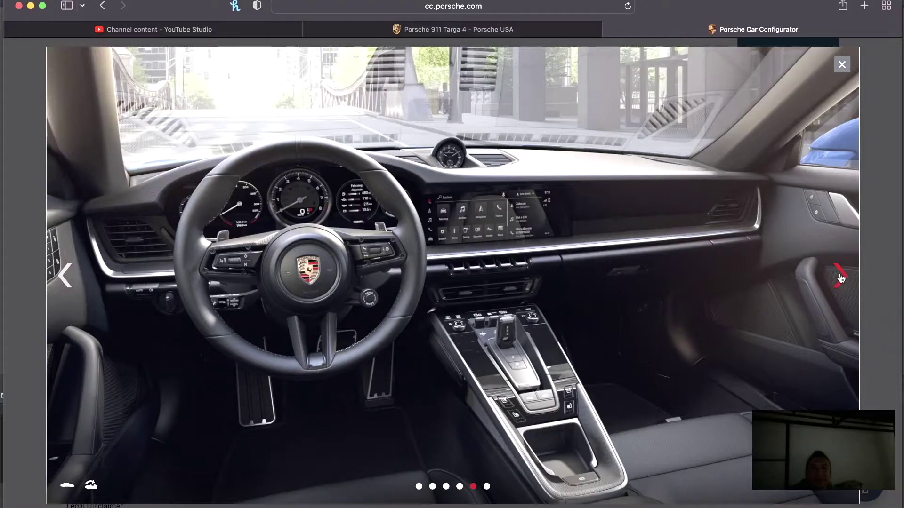
{"action": "left_click", "coordinate": [840, 277]}
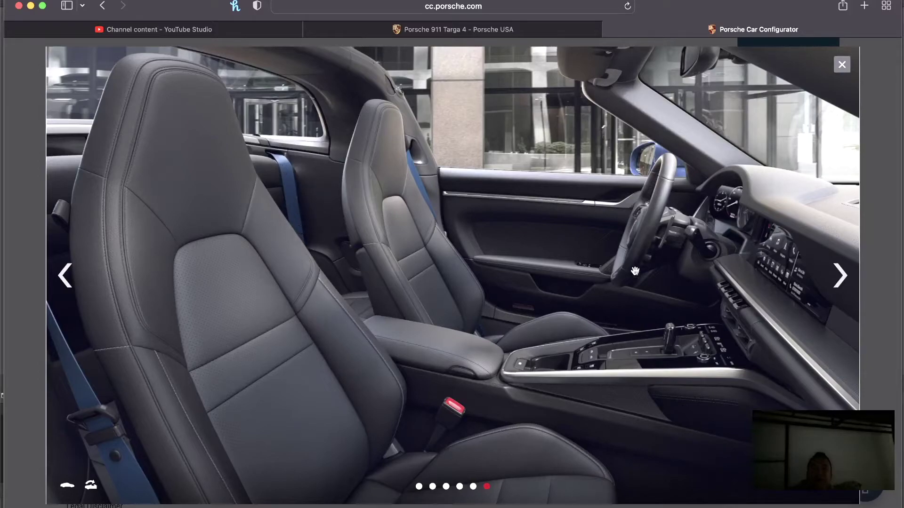
Step: Loop the gallery back to the front exterior photo, then advance to the rear view
{"action": "left_click", "coordinate": [842, 274]}
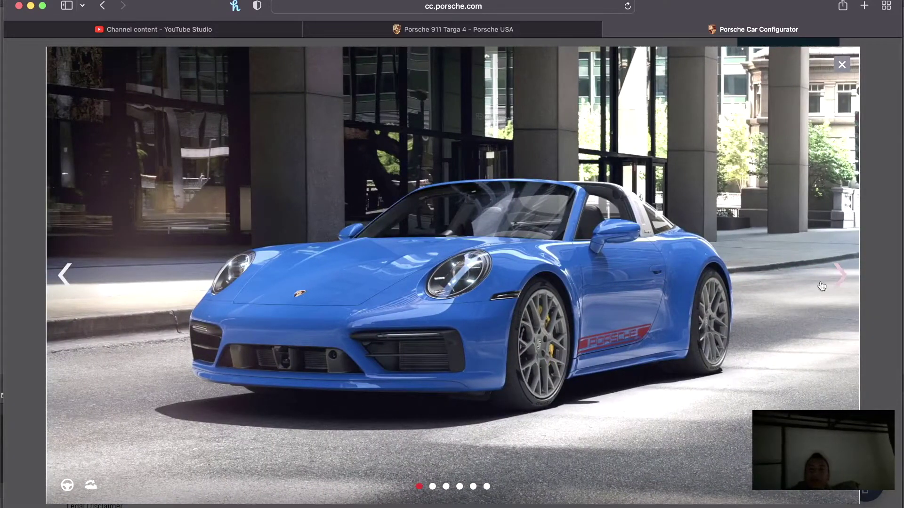
{"action": "left_click", "coordinate": [841, 282]}
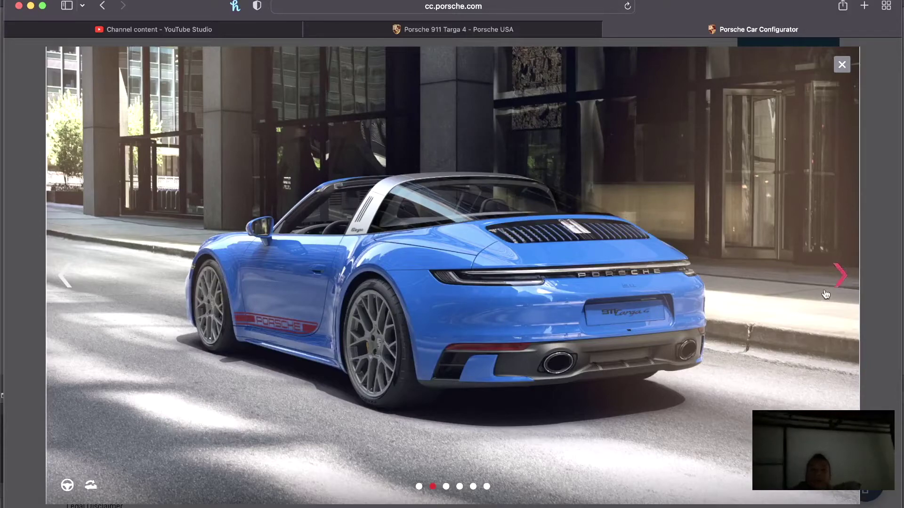
Step: Advance the gallery through the side view to the Targa's overhead view
{"action": "left_click", "coordinate": [845, 286]}
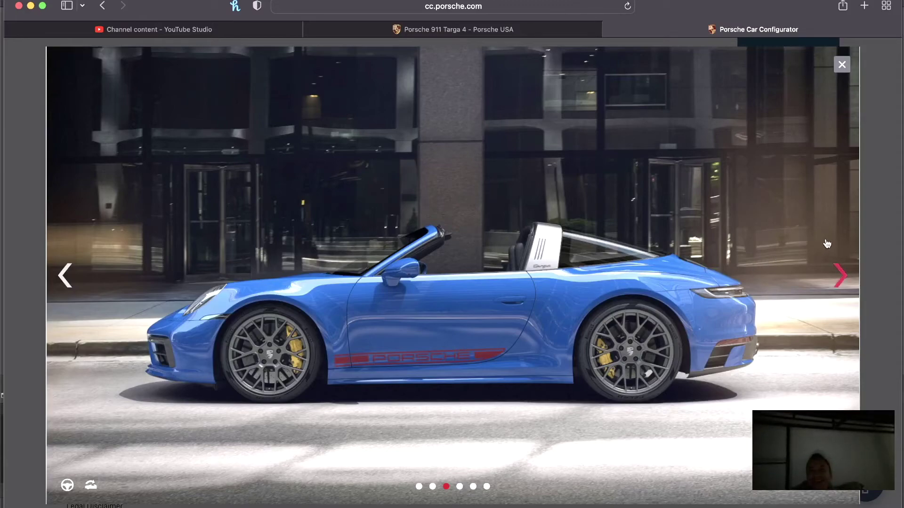
{"action": "left_click", "coordinate": [834, 269]}
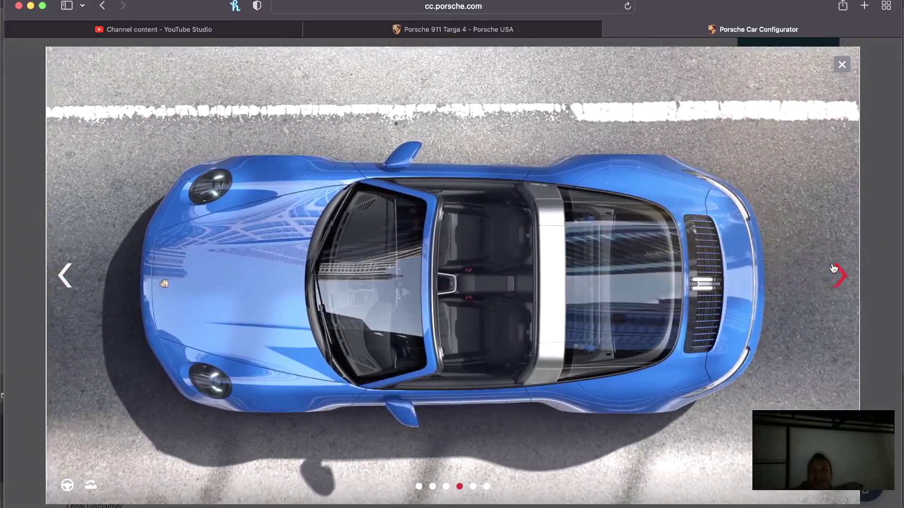
Step: Show the dashboard and seats interior photos, then loop to the front exterior
{"action": "left_click", "coordinate": [834, 269]}
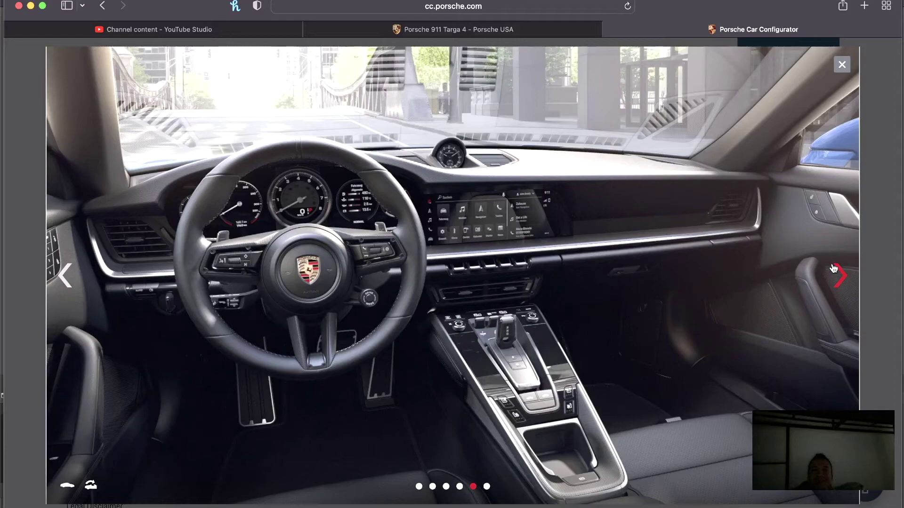
{"action": "left_click", "coordinate": [834, 270]}
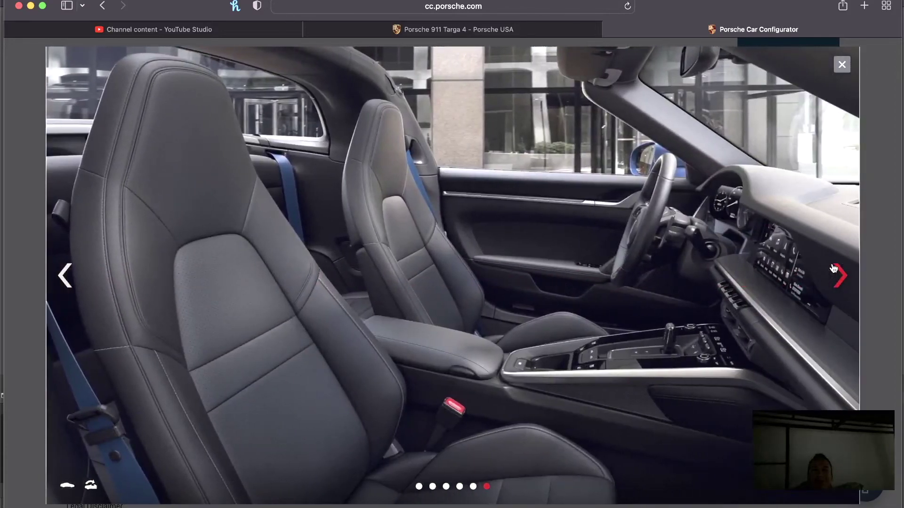
{"action": "left_click", "coordinate": [834, 270]}
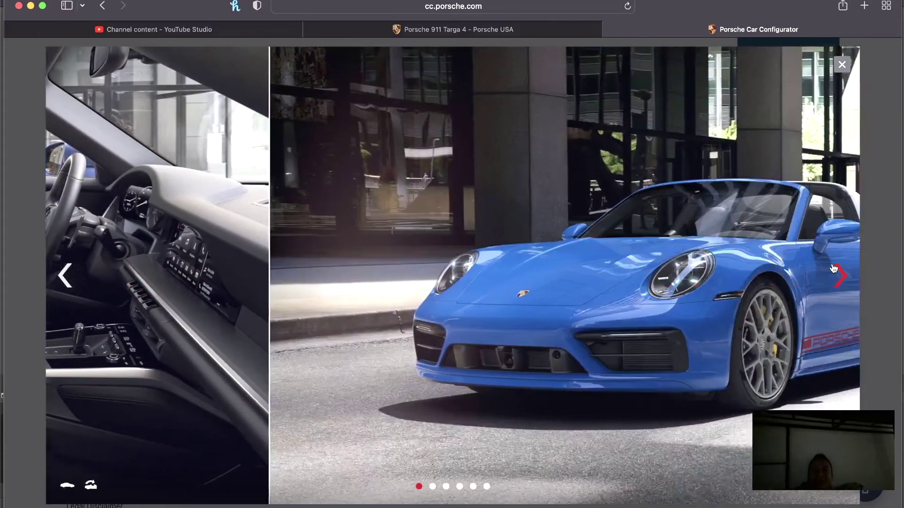